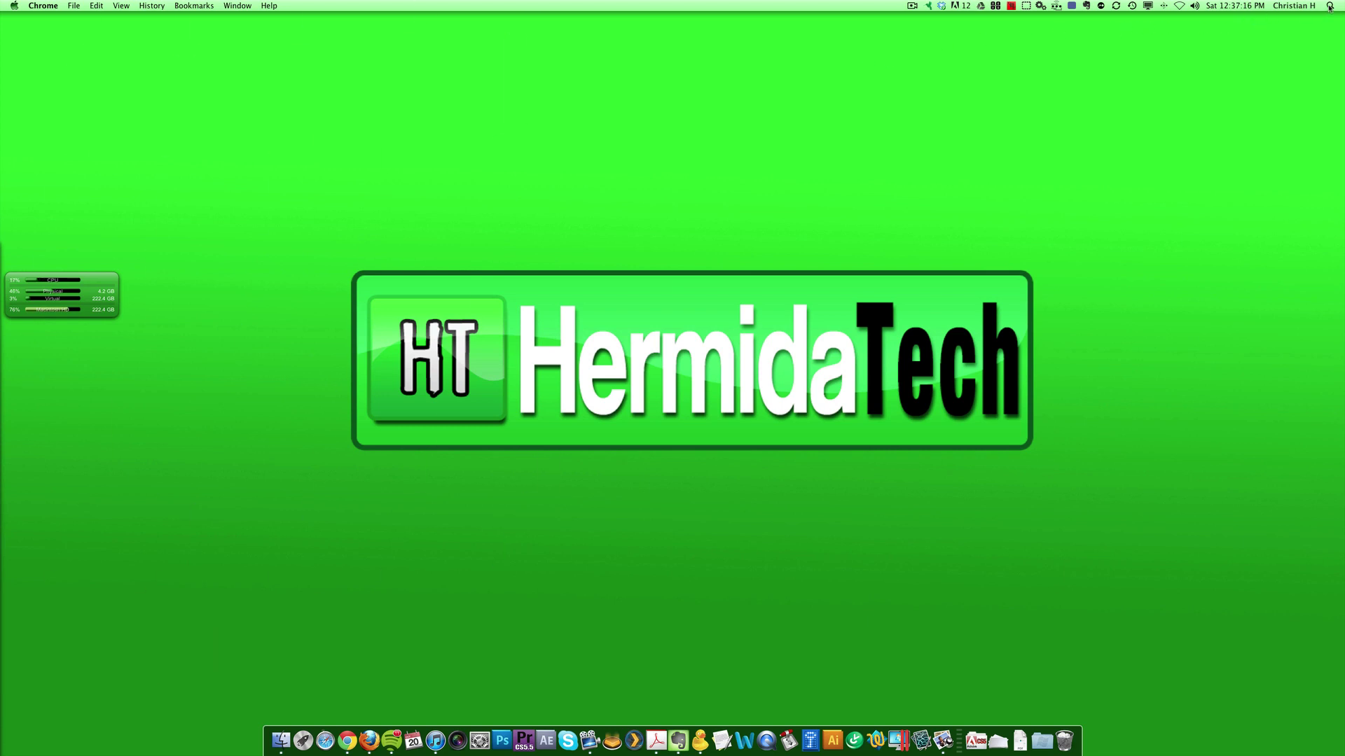
Step: Launch Disk Utility from a Spotlight search for 'disk ut'
left_click(1331, 6)
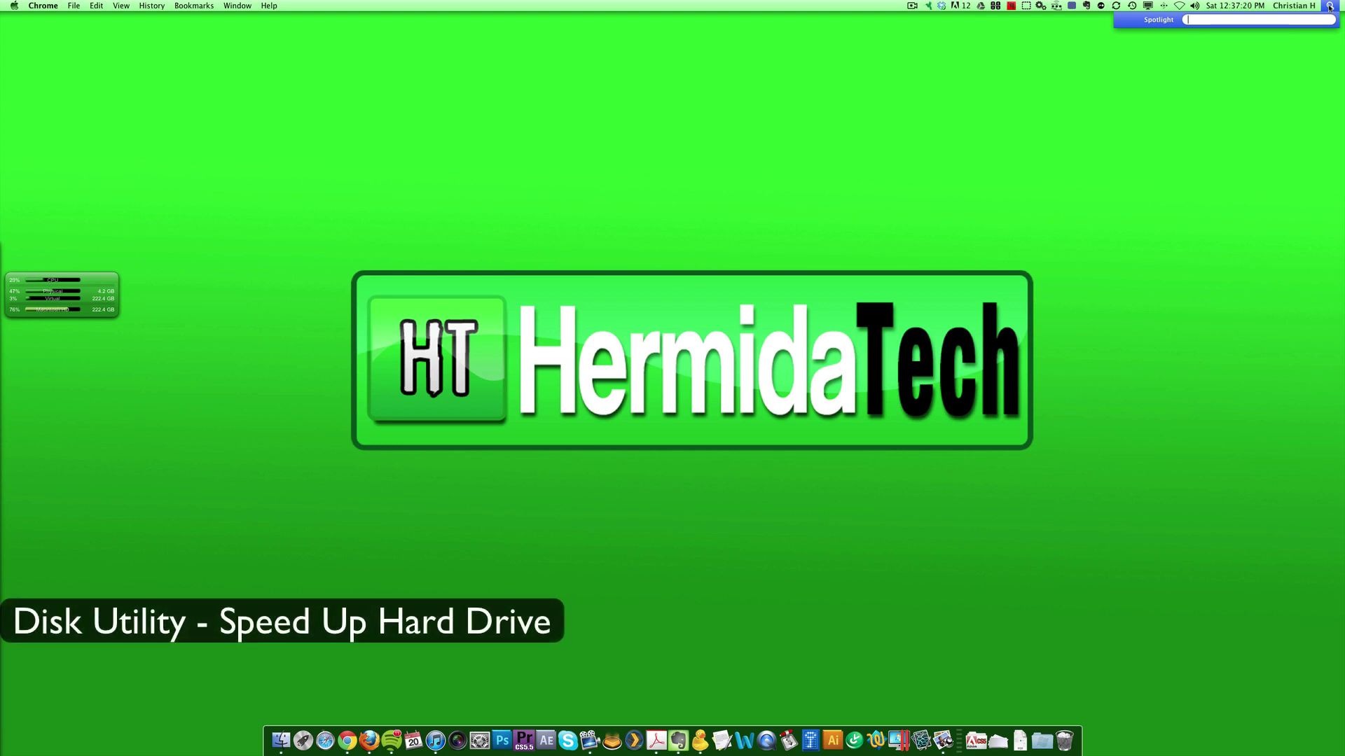
type("disk ut")
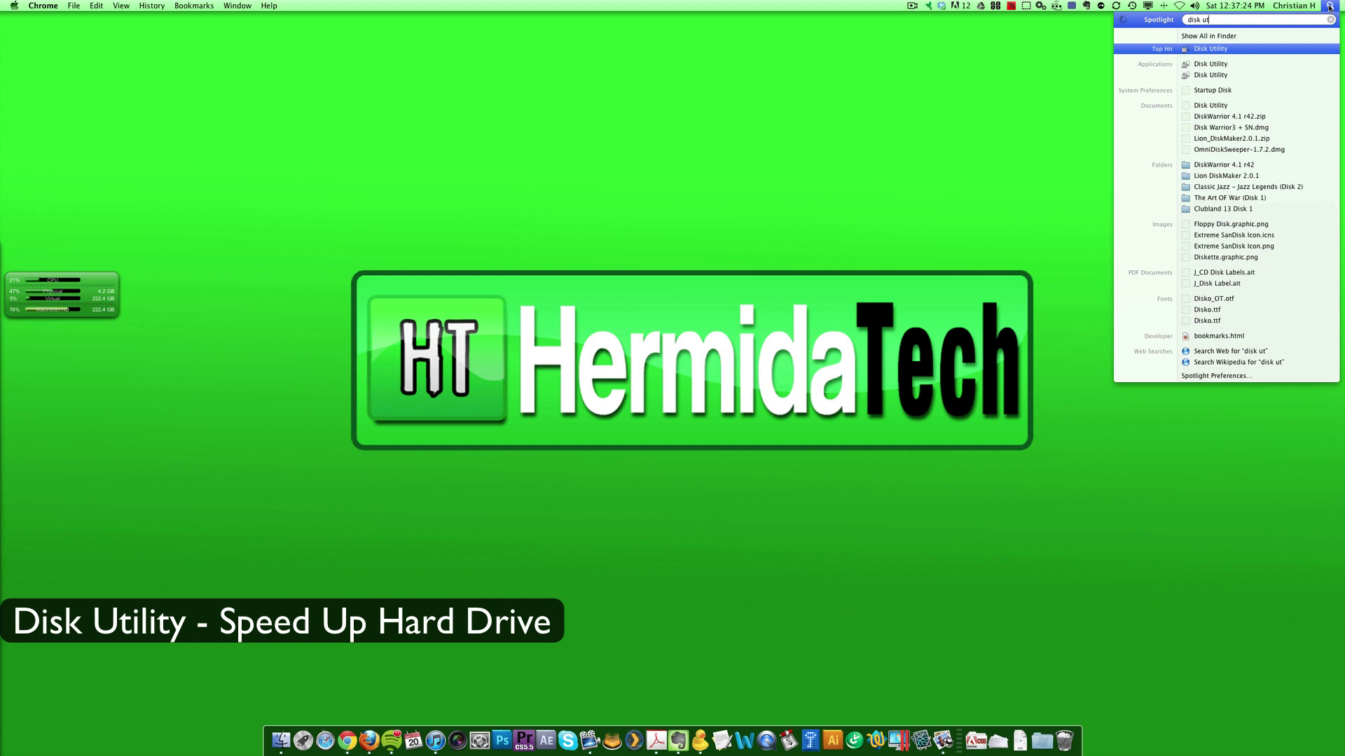
key("Return")
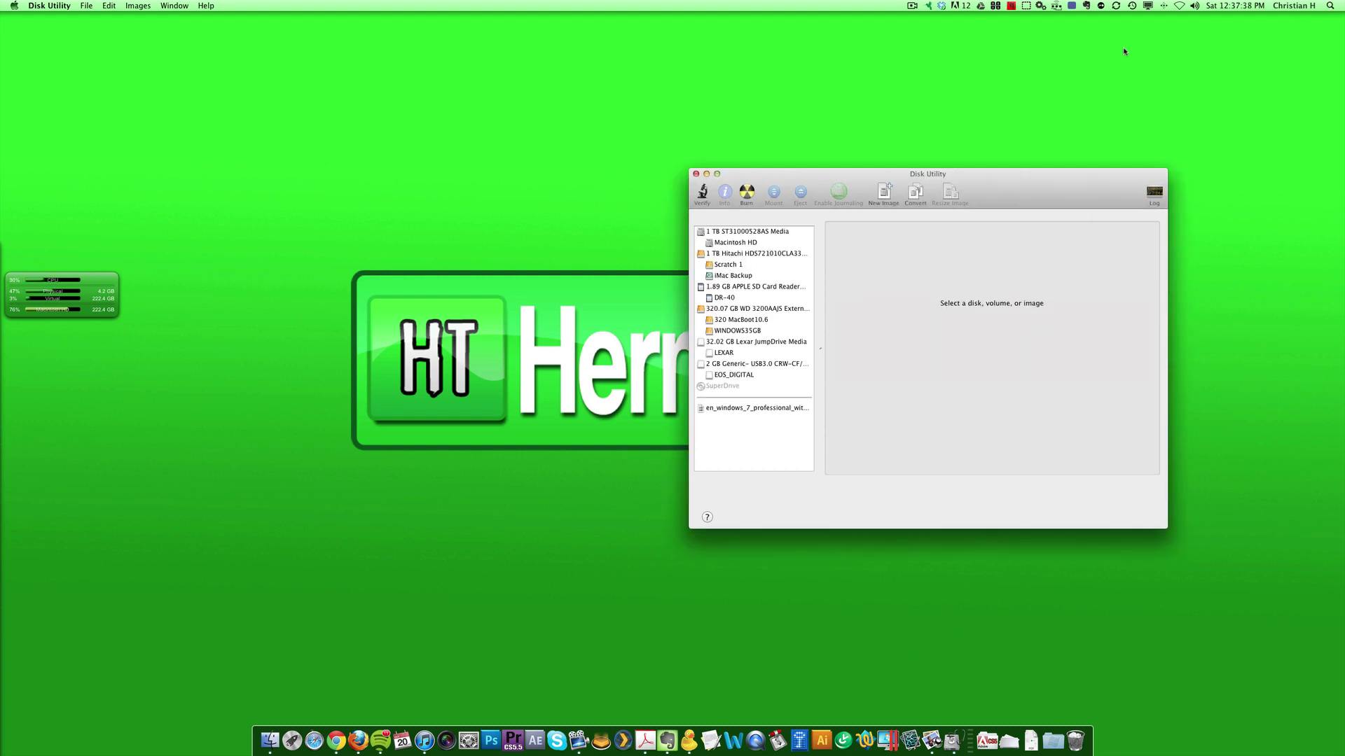
Step: Move the Disk Utility window toward screen centre, briefly reopening and dismissing Spotlight
left_click_drag(1034, 176, 903, 196)
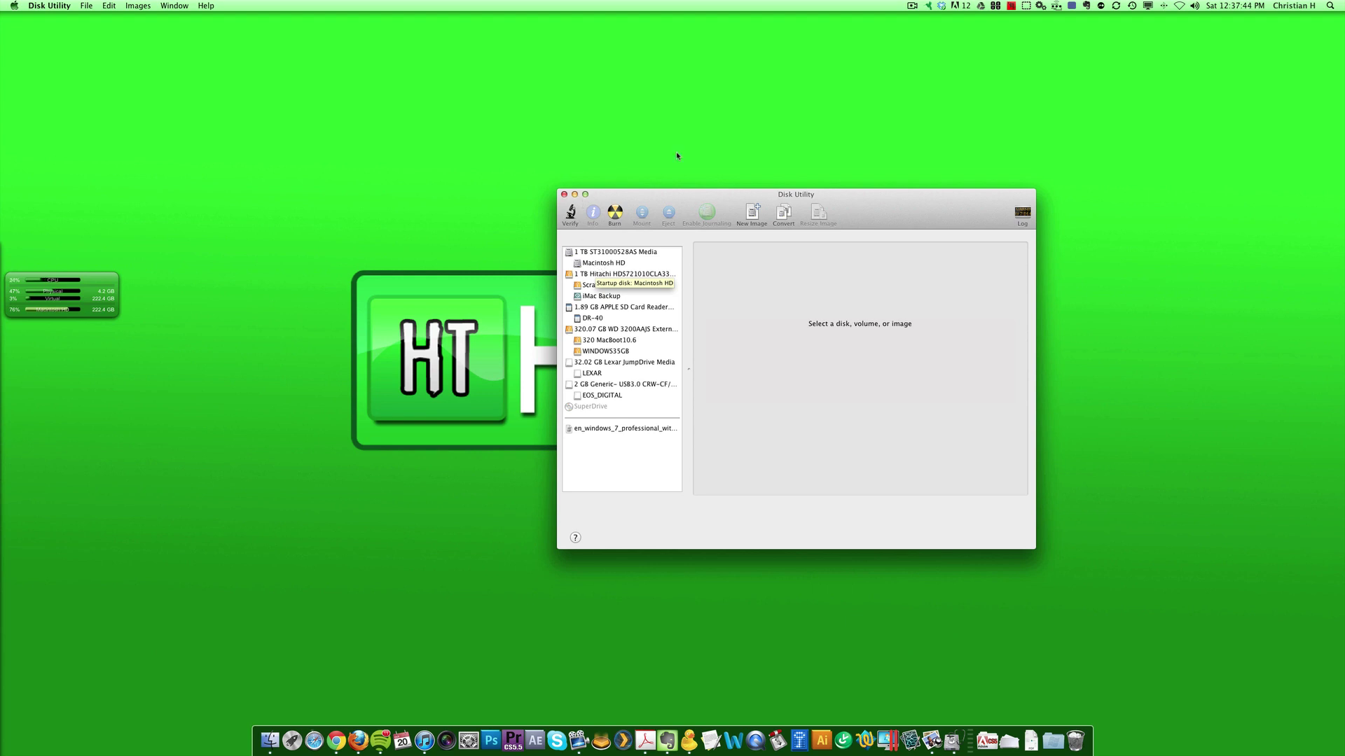
left_click(1332, 5)
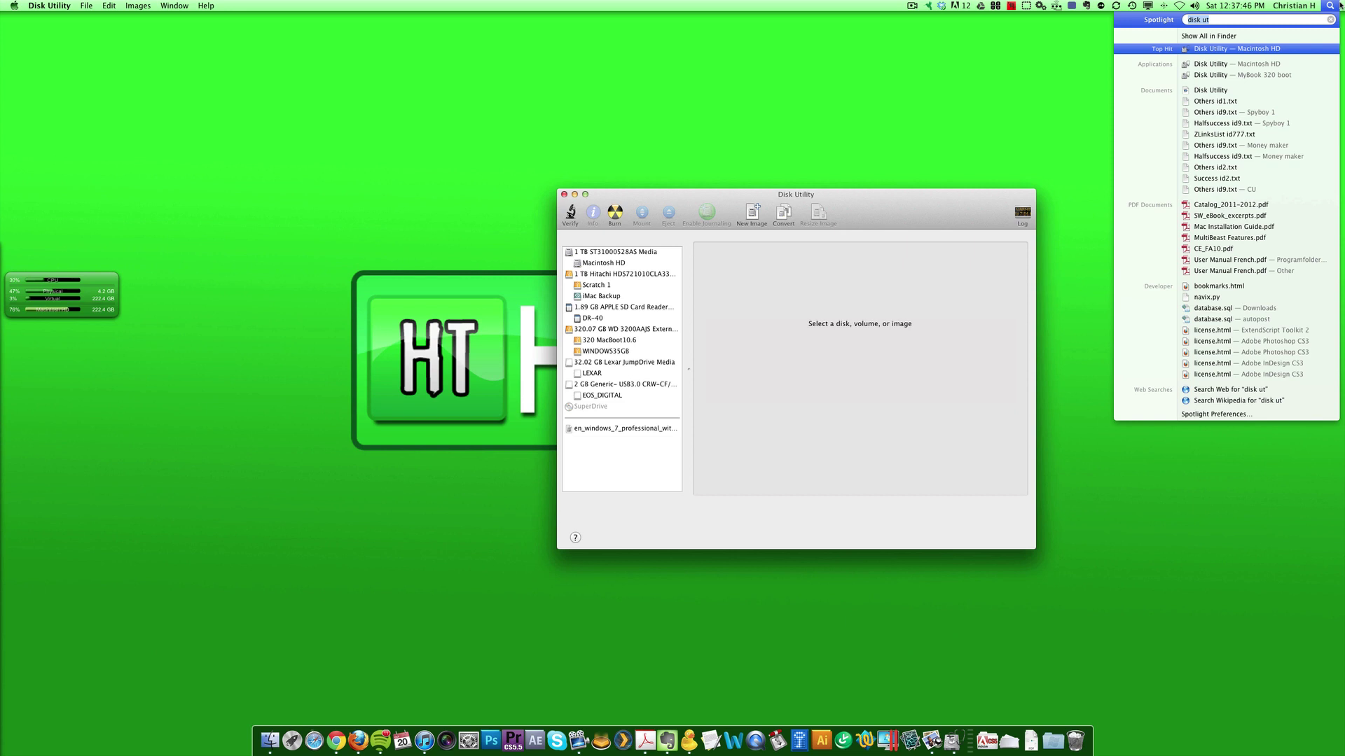
key("Escape")
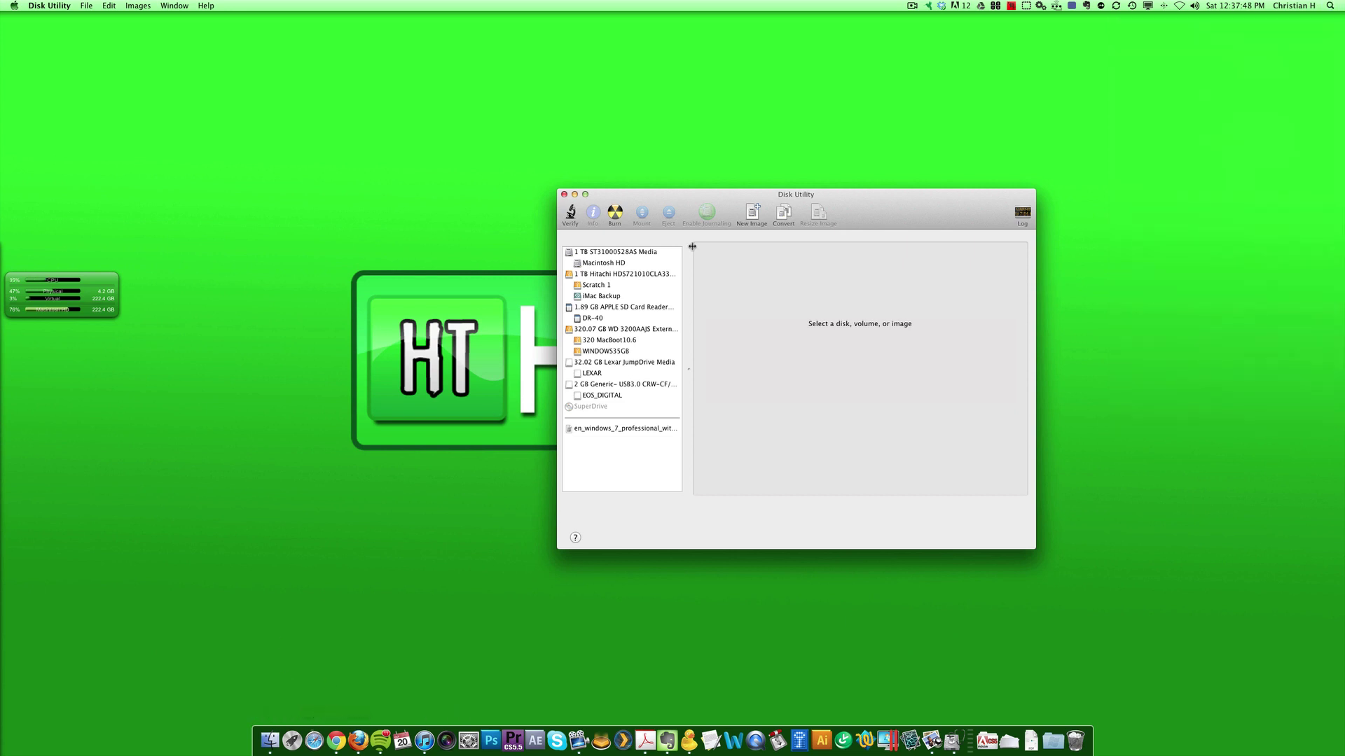
left_click_drag(642, 215, 563, 238)
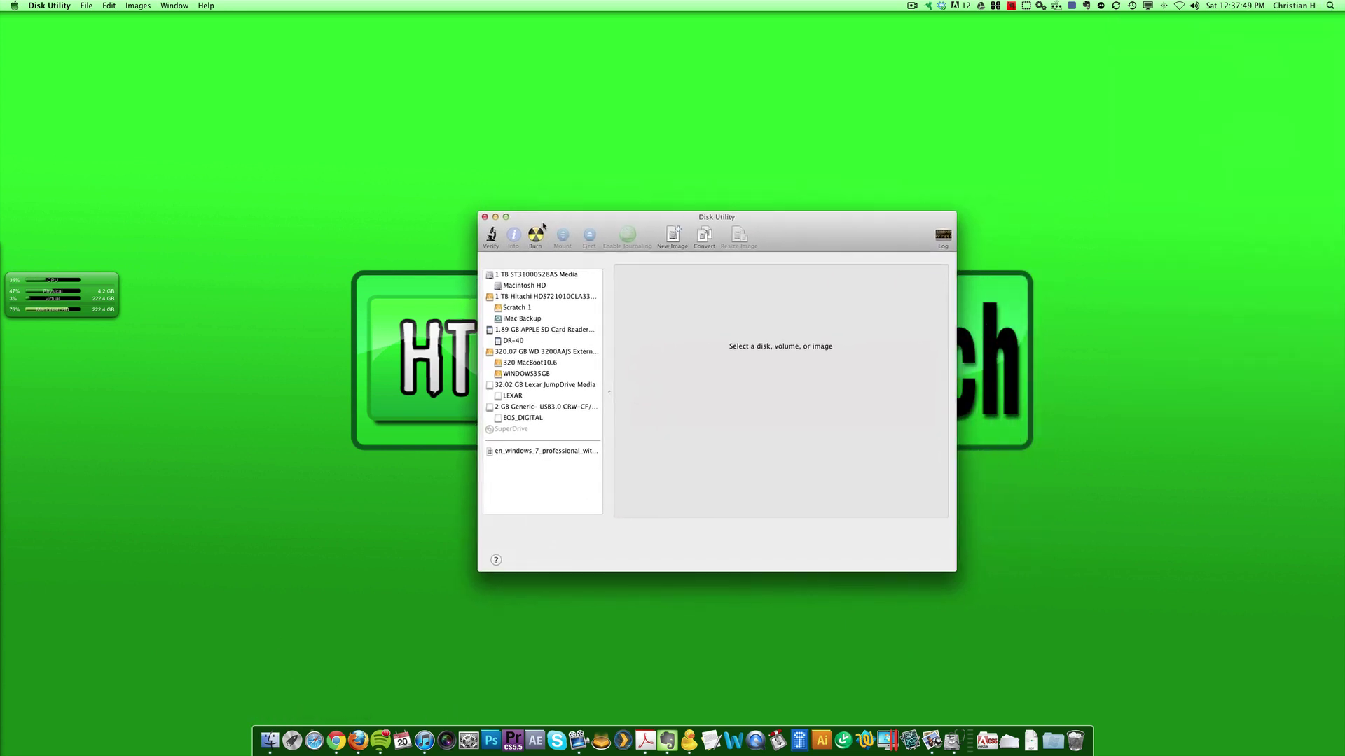
left_click(537, 286)
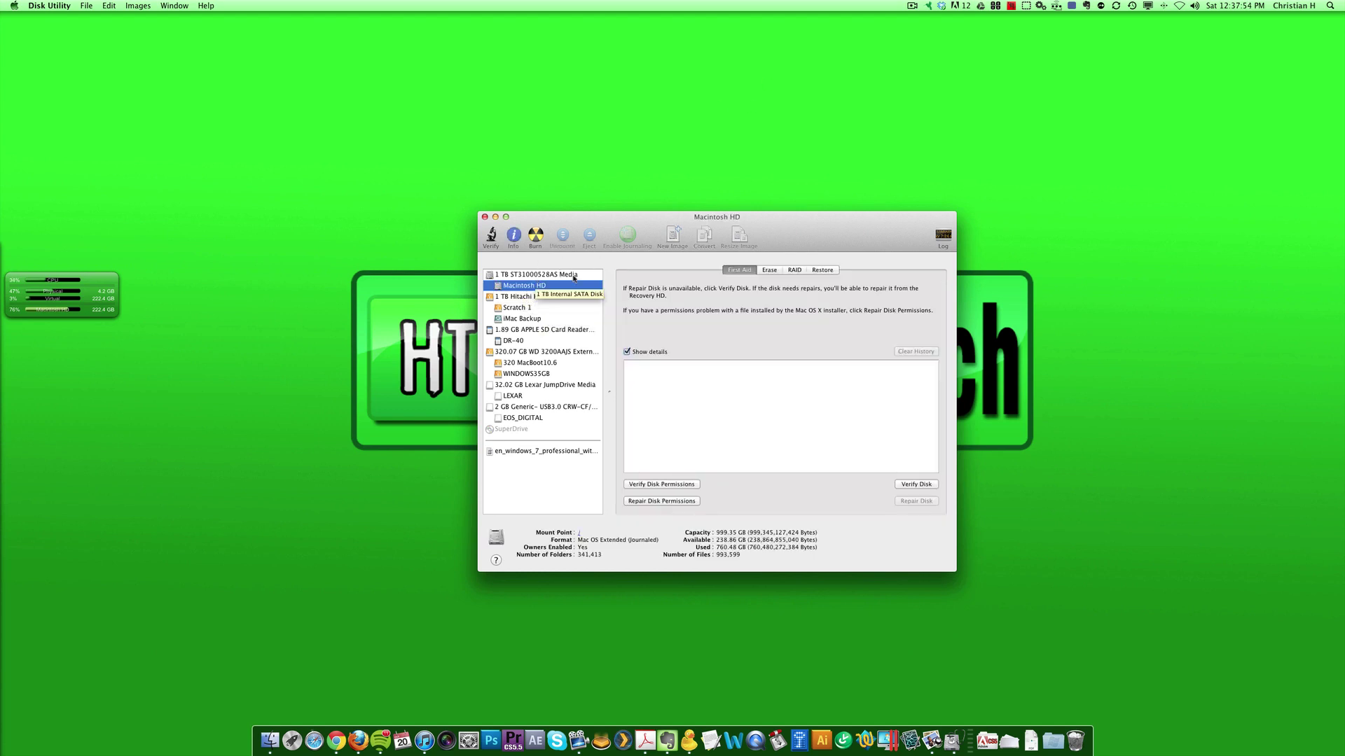
left_click(551, 275)
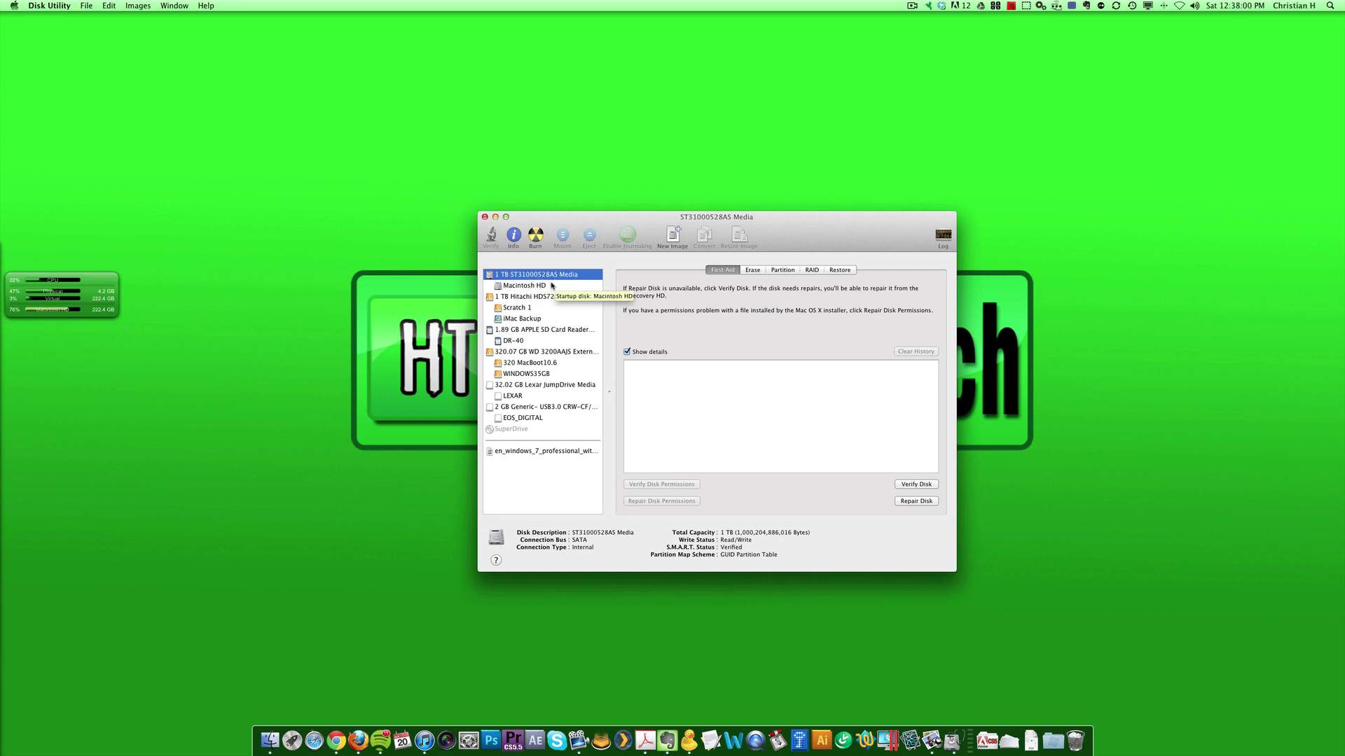
left_click(543, 284)
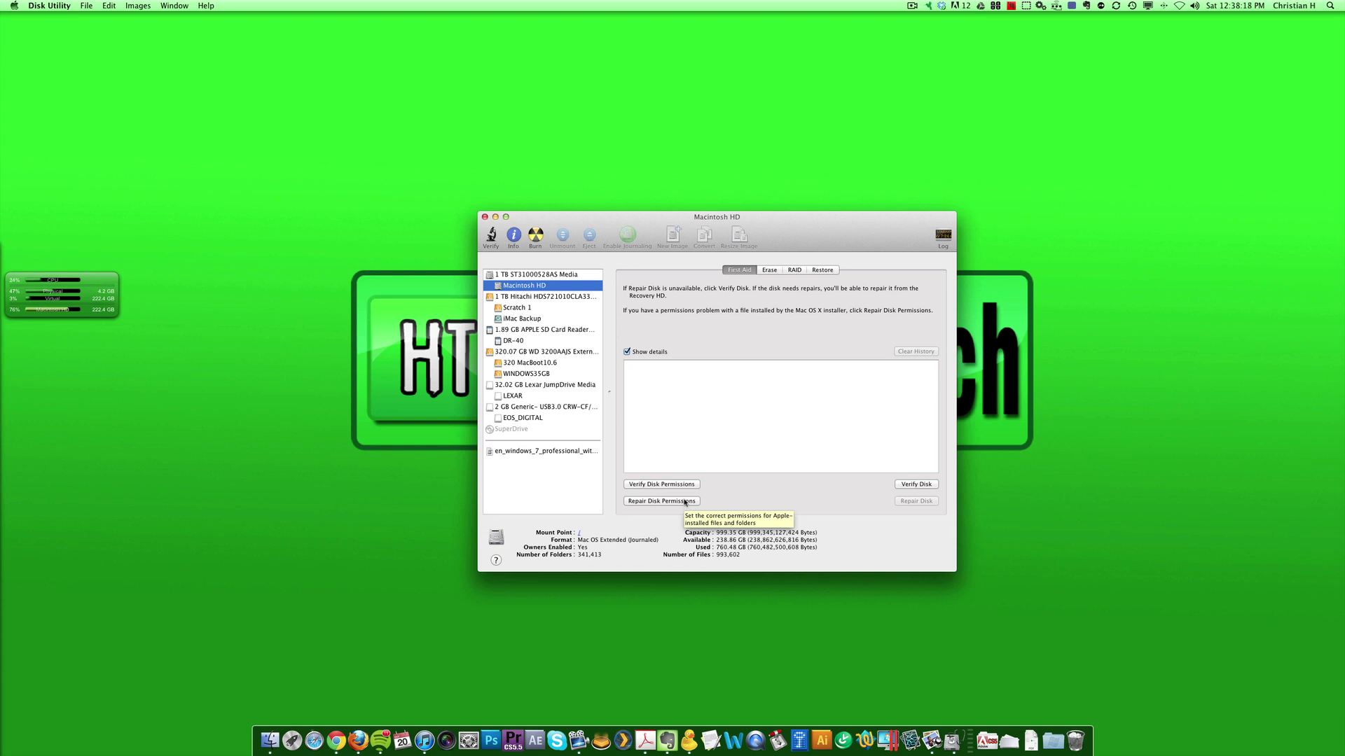
Step: Start Repair Disk Permissions on Macintosh HD in First Aid
left_click(685, 501)
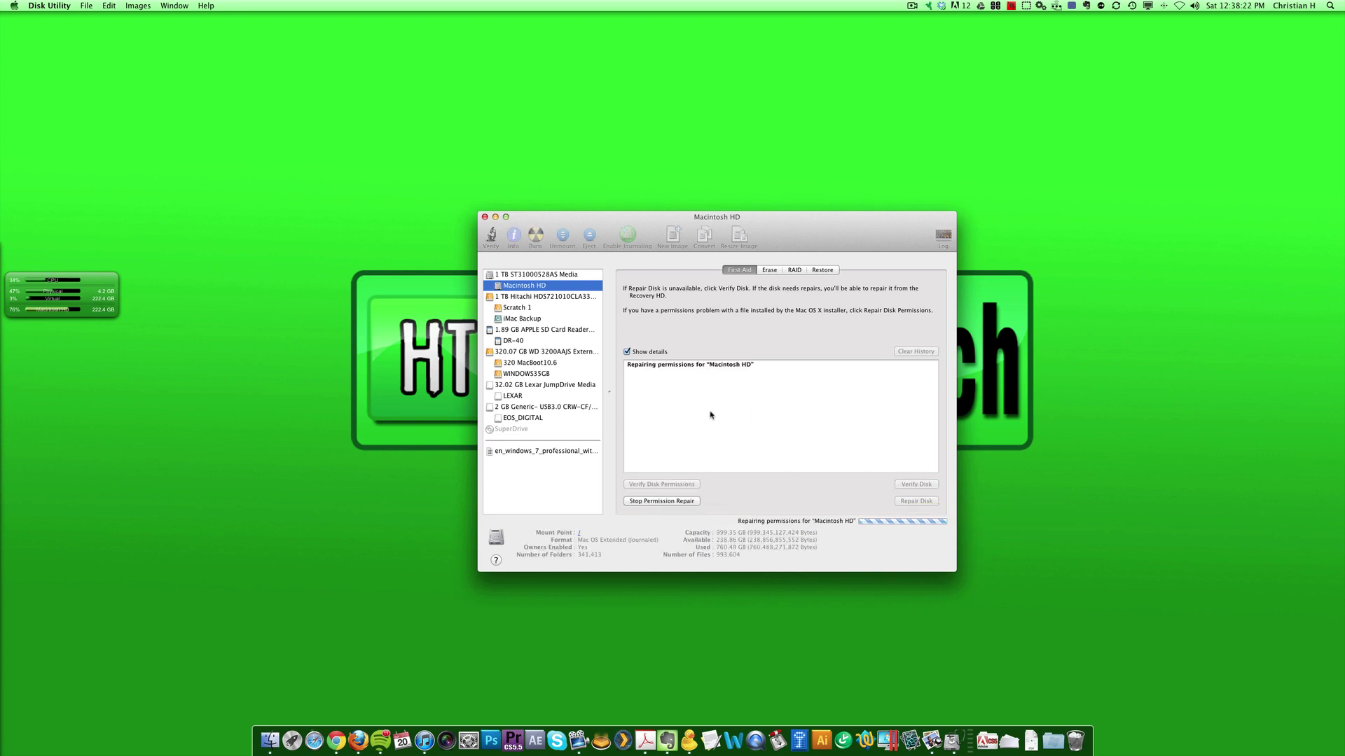
Step: Stop the running Macintosh HD permissions repair with Stop Permission Repair
left_click(669, 502)
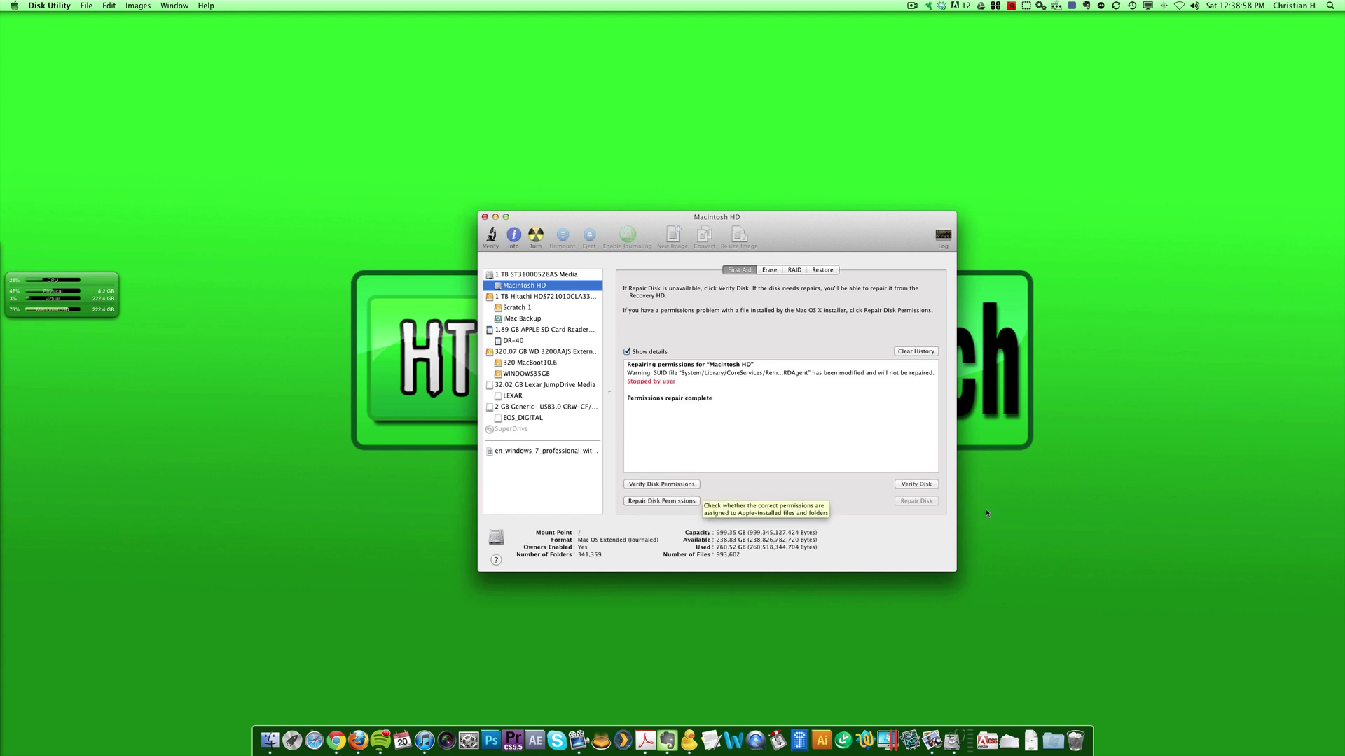